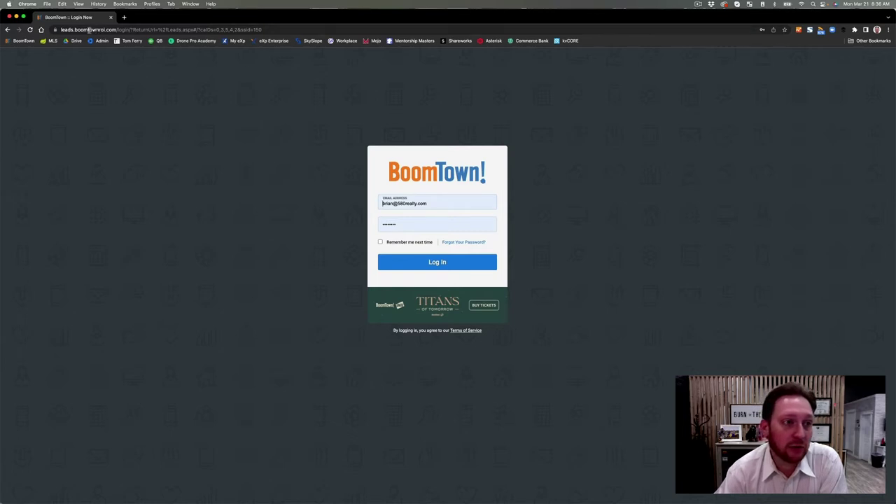
Log in to BoomTown with the prefilled account details and have the site remember the login.
{"action": "left_click_drag", "start_coordinate": [116, 30], "coordinate": [60, 29]}
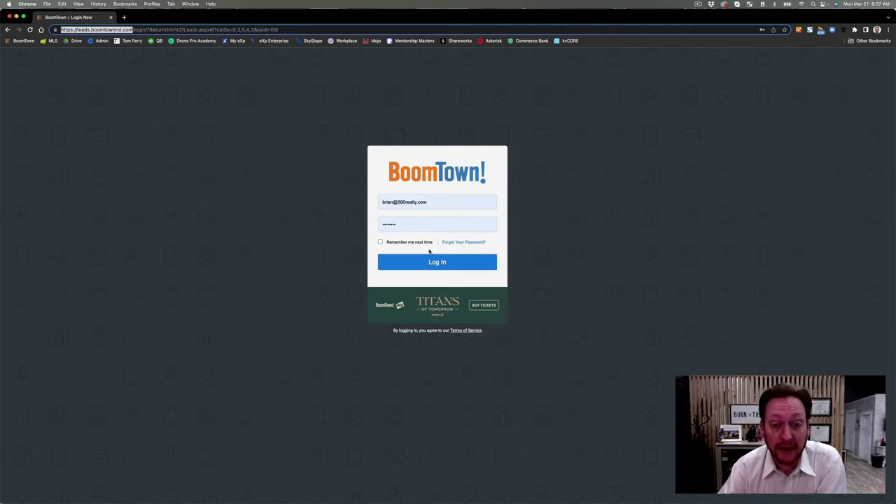
{"action": "left_click", "coordinate": [380, 242]}
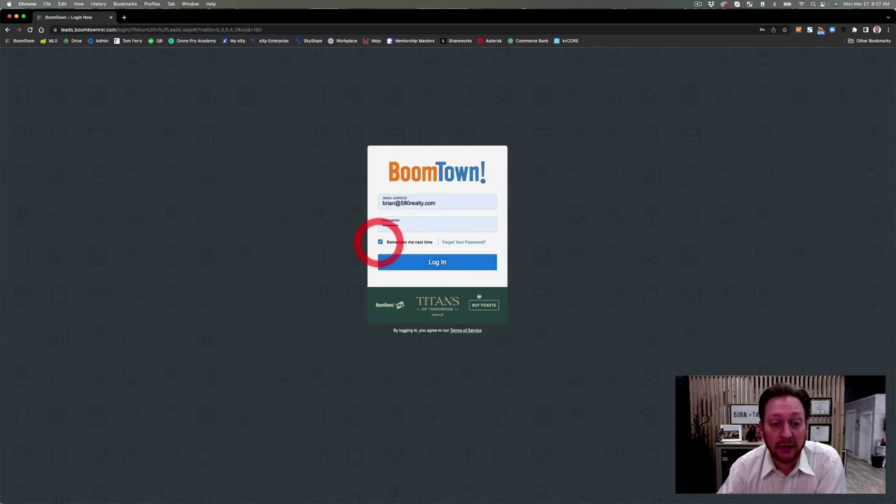
{"action": "left_click", "coordinate": [441, 266]}
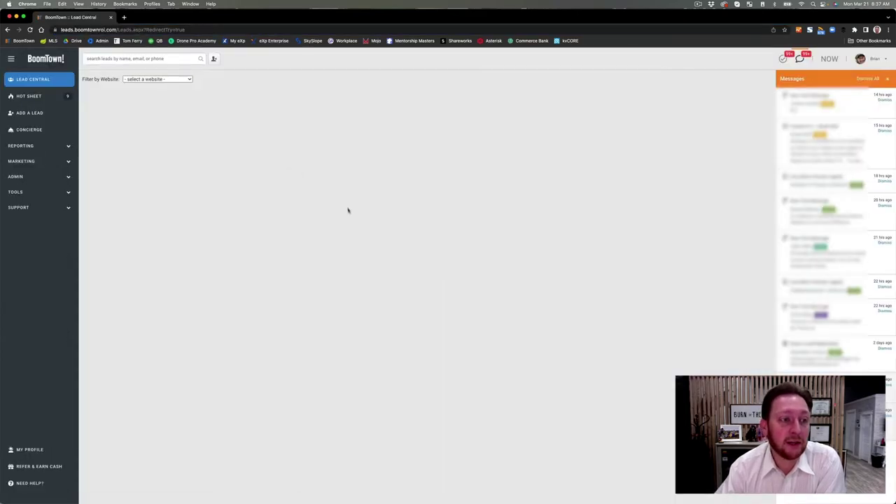
Show the leads for the 580Realty.com website and filter them by the first agent in the agent list.
{"action": "left_click", "coordinate": [189, 81]}
{"action": "left_click", "coordinate": [178, 86]}
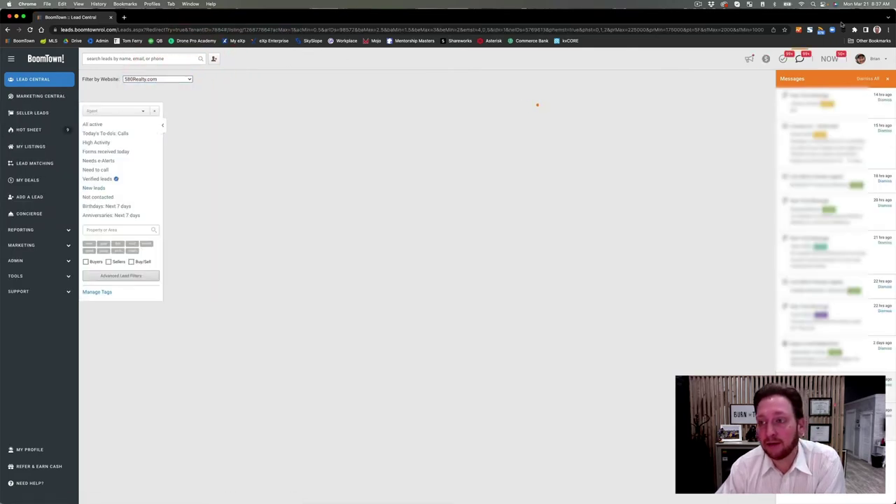
{"action": "left_click", "coordinate": [800, 59]}
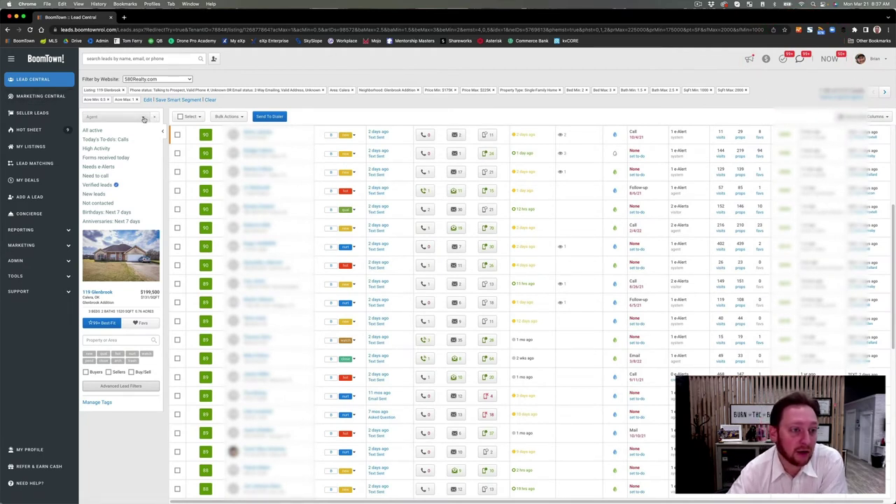
{"action": "left_click", "coordinate": [143, 117]}
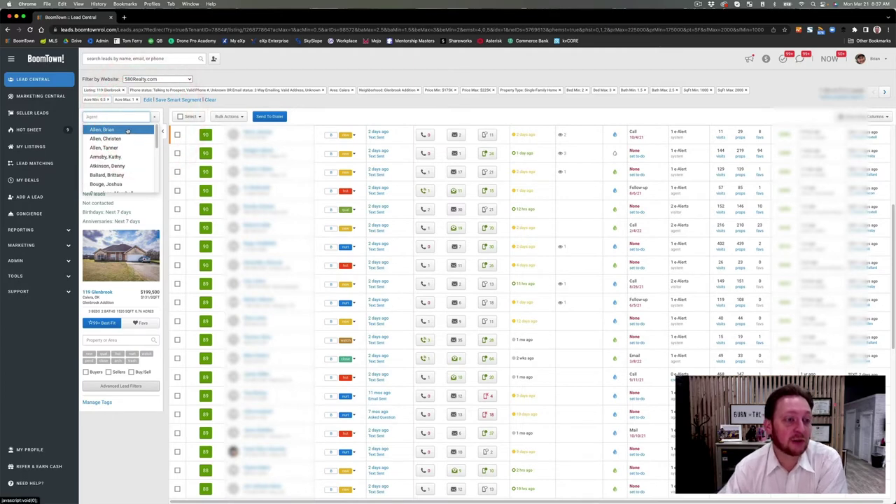
{"action": "left_click", "coordinate": [128, 130]}
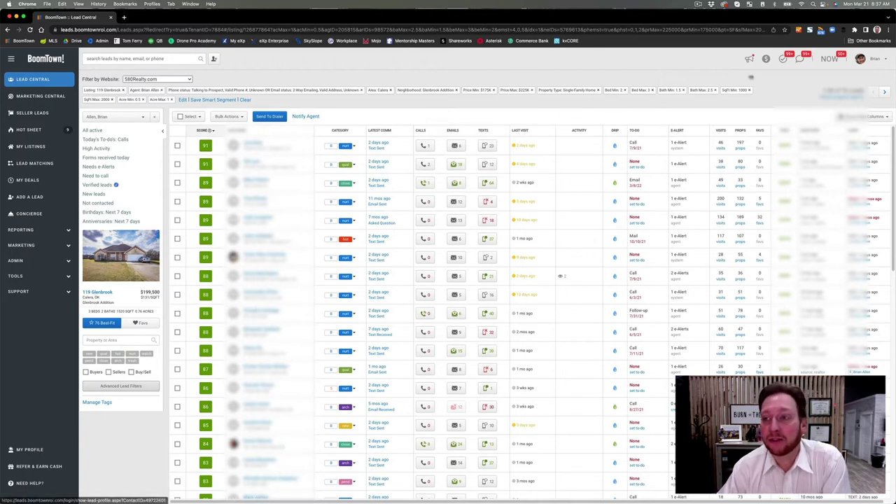
Check the messages list, and open the first high-interest lead among the NOW top opportunities.
{"action": "left_click", "coordinate": [800, 59]}
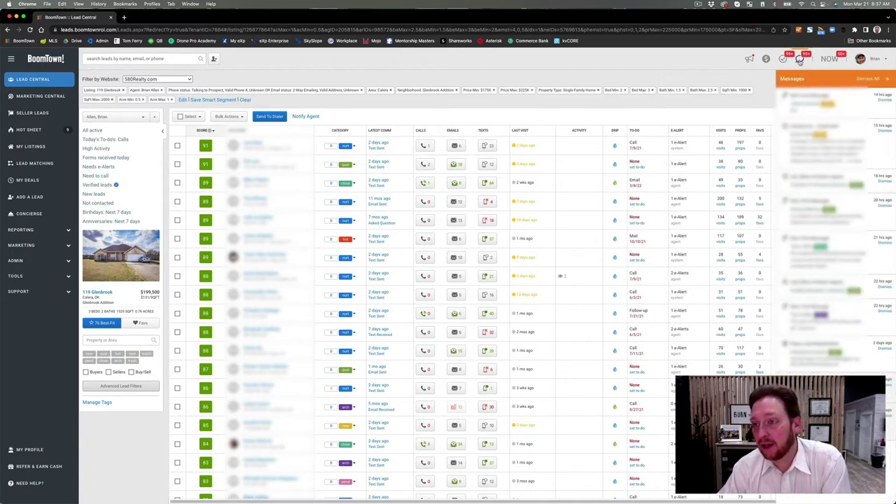
{"action": "left_click", "coordinate": [799, 60]}
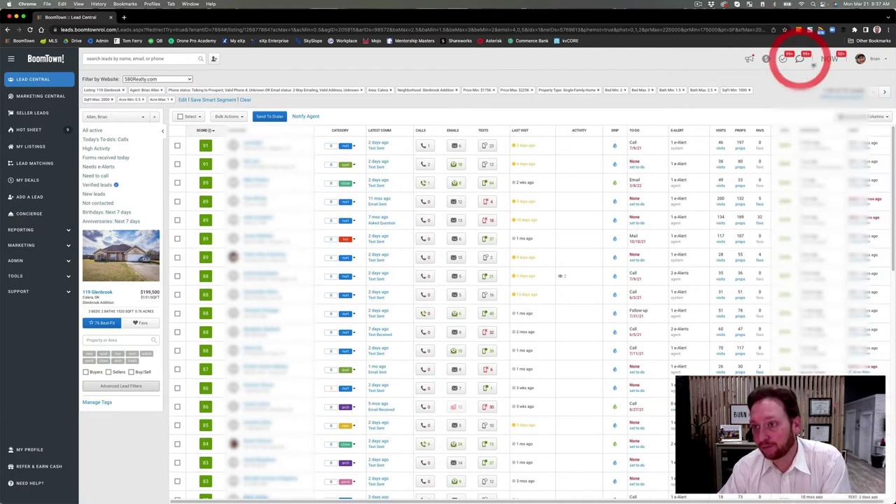
{"action": "left_click", "coordinate": [827, 61]}
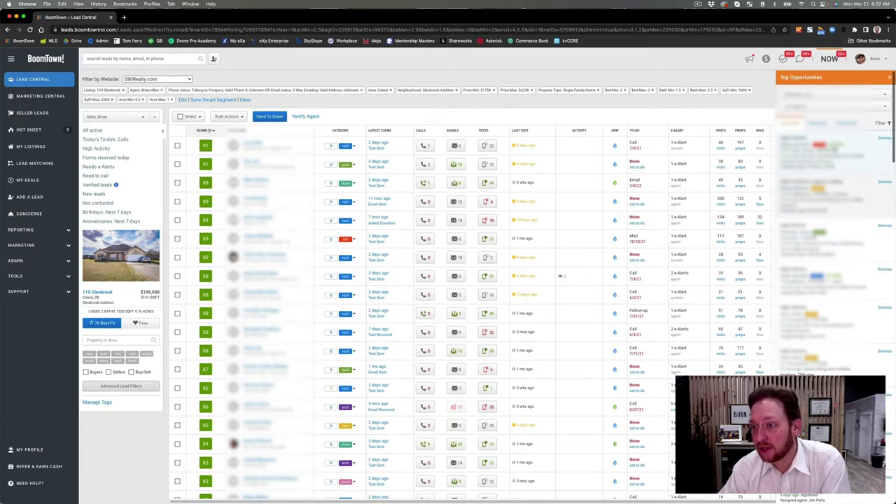
{"action": "left_click", "coordinate": [836, 144]}
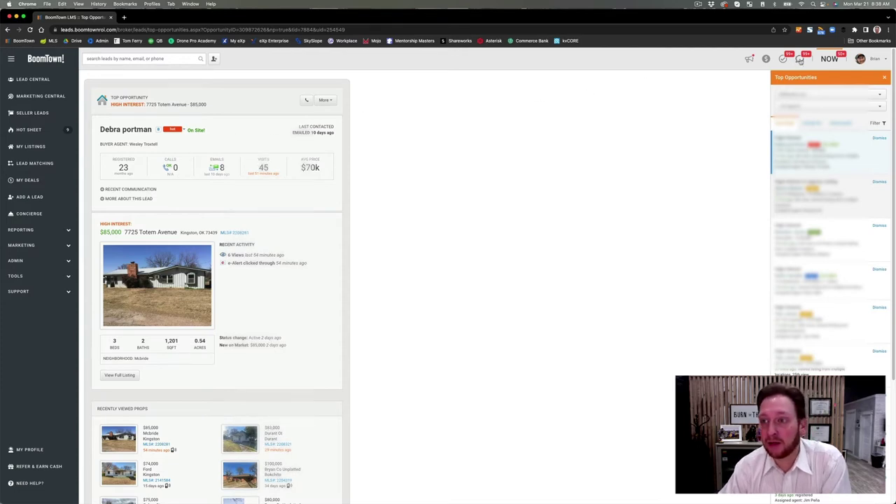
Show the messages list again and return to Lead Central.
{"action": "left_click", "coordinate": [800, 60]}
{"action": "left_click", "coordinate": [31, 79]}
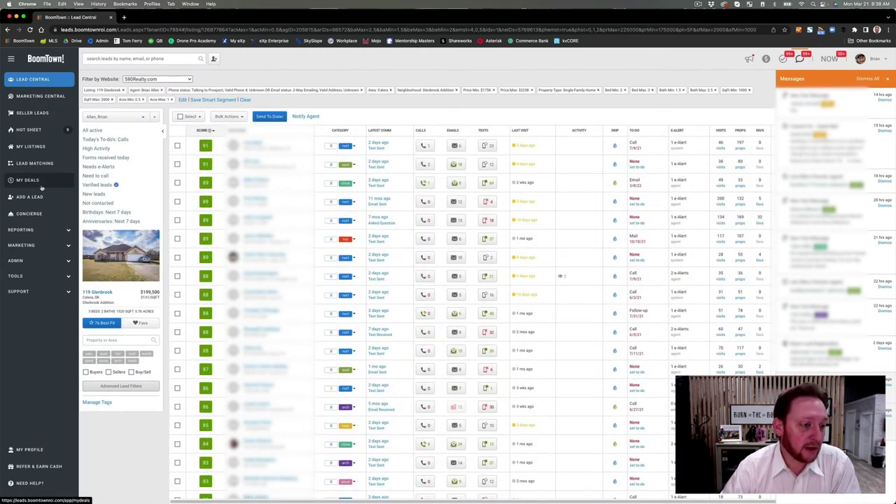
Open the agent's own profile and review the agent website address and the lead flow settings.
{"action": "left_click", "coordinate": [33, 449]}
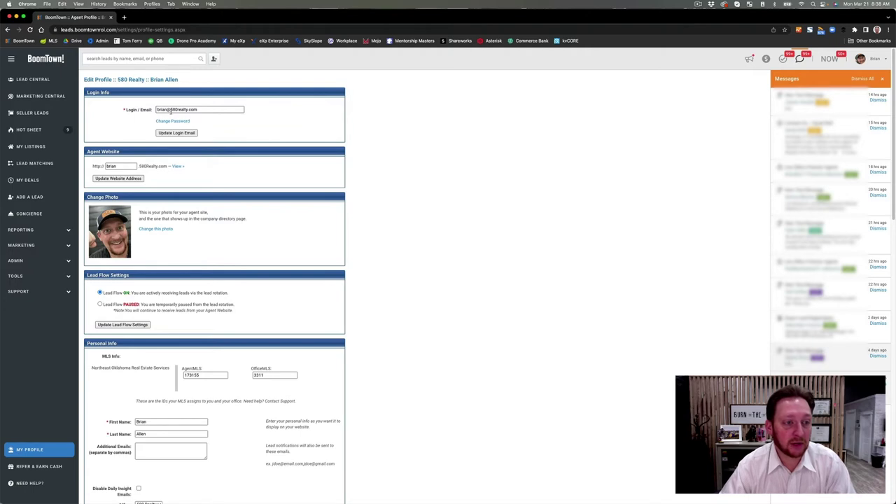
{"action": "left_click", "coordinate": [128, 166]}
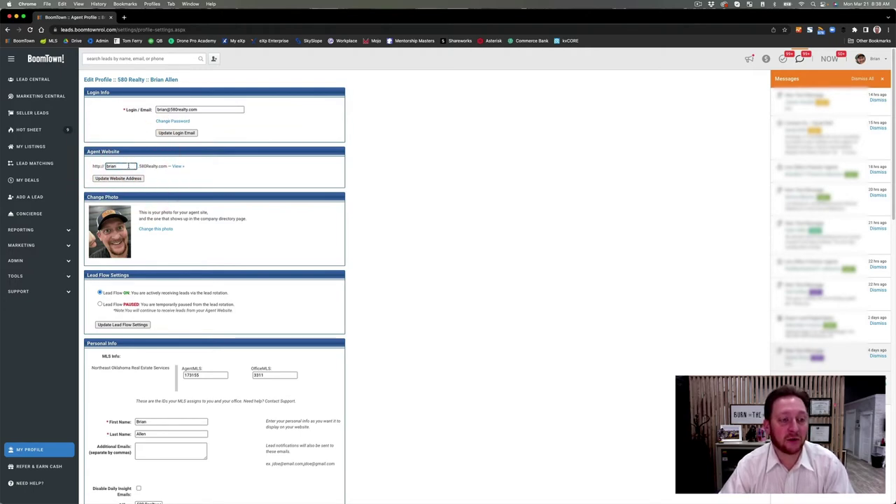
{"action": "double_click", "coordinate": [129, 166]}
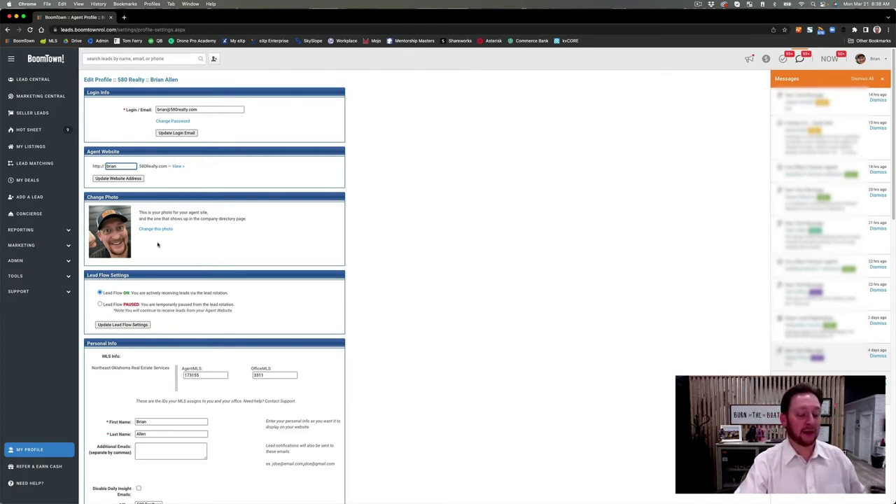
{"action": "scroll", "coordinate": [203, 262], "scroll_direction": "down", "scroll_amount": 2}
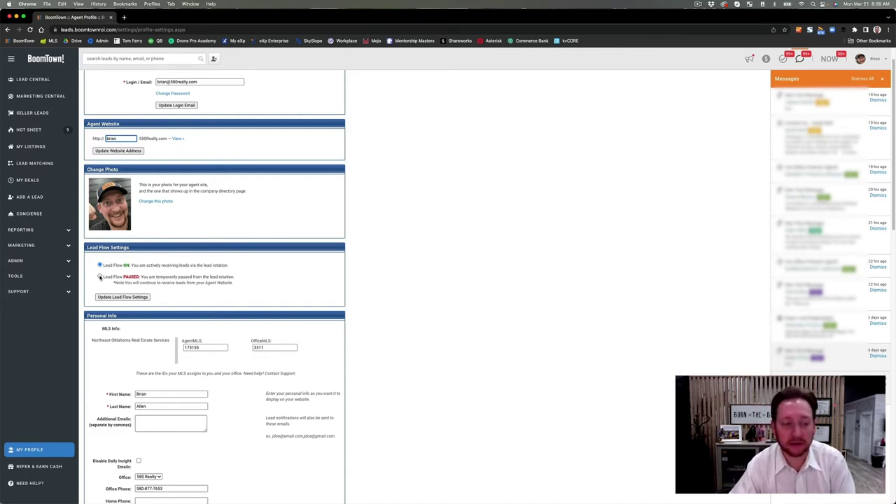
Examine the agent and office MLS IDs in the profile's personal info.
{"action": "scroll", "coordinate": [179, 291], "scroll_direction": "down", "scroll_amount": 3}
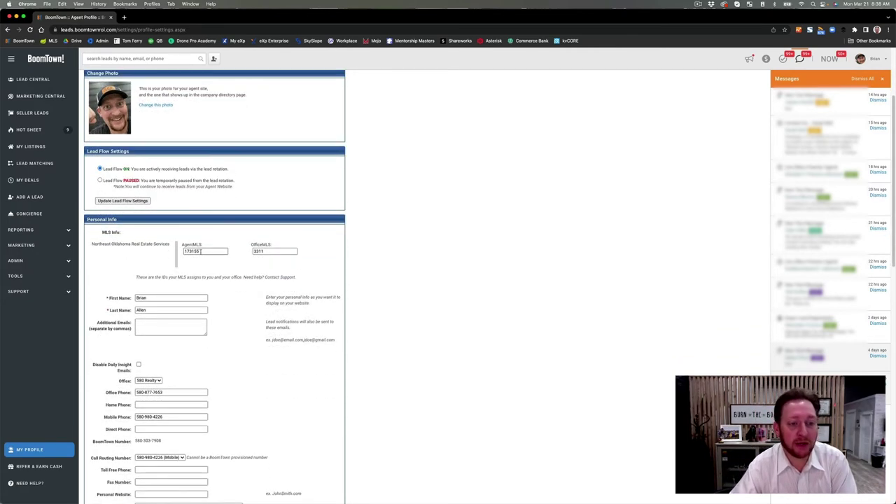
{"action": "left_click_drag", "start_coordinate": [202, 251], "coordinate": [176, 254]}
{"action": "left_click", "coordinate": [276, 250]}
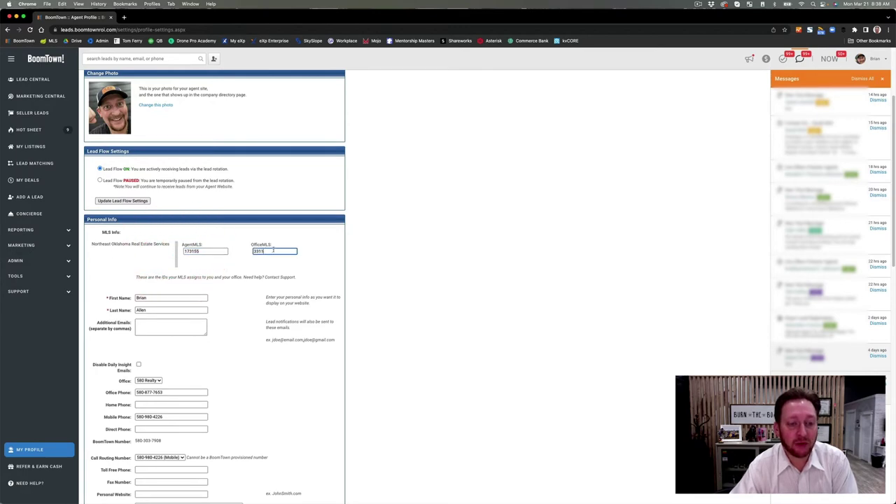
{"action": "left_click_drag", "start_coordinate": [275, 250], "coordinate": [243, 250]}
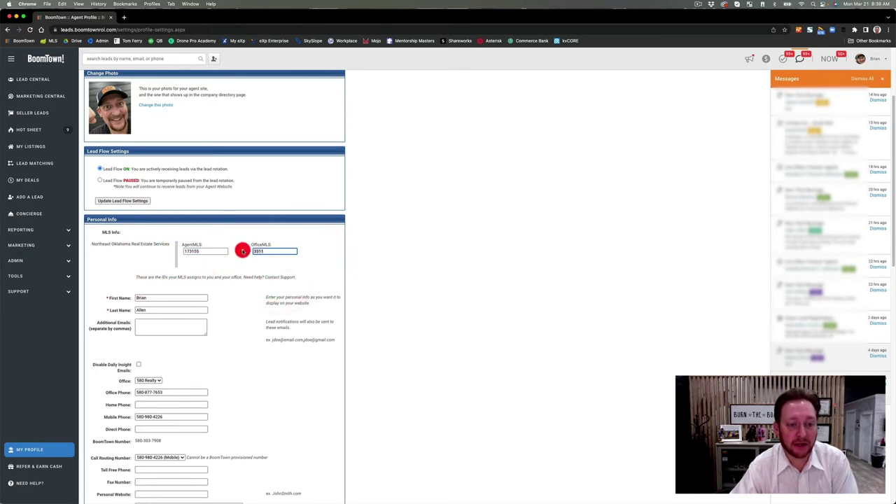
Review the profile's additional emails, phone and call routing fields, and highlight the professional title.
{"action": "scroll", "coordinate": [251, 281], "scroll_direction": "down", "scroll_amount": 2}
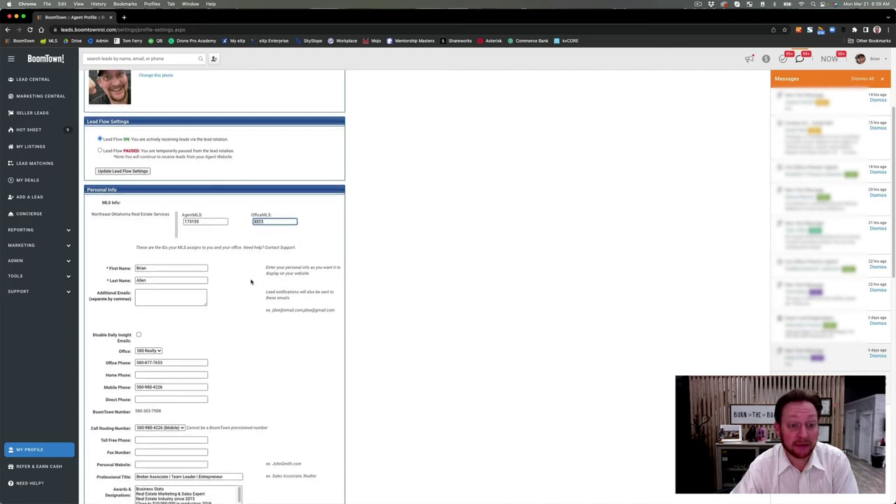
{"action": "scroll", "coordinate": [252, 281], "scroll_direction": "down", "scroll_amount": 1}
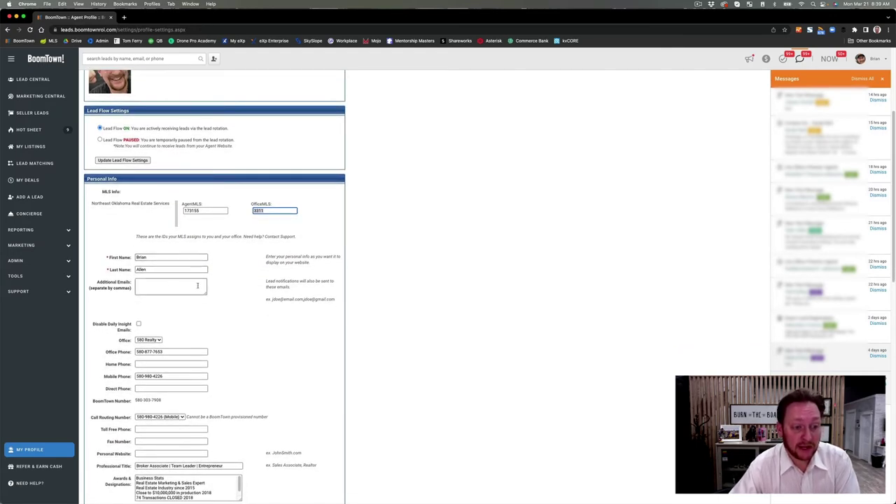
{"action": "scroll", "coordinate": [175, 284], "scroll_direction": "down", "scroll_amount": 3}
{"action": "scroll", "coordinate": [184, 294], "scroll_direction": "down", "scroll_amount": 3}
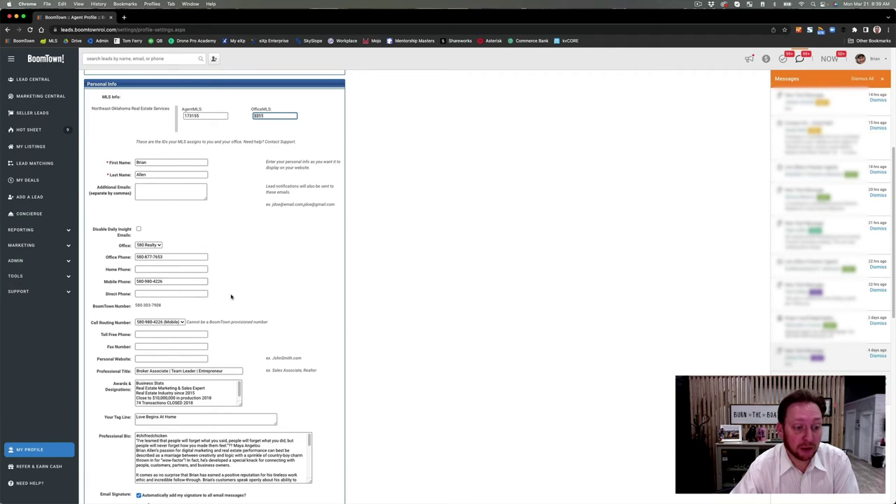
{"action": "scroll", "coordinate": [231, 294], "scroll_direction": "down", "scroll_amount": 5}
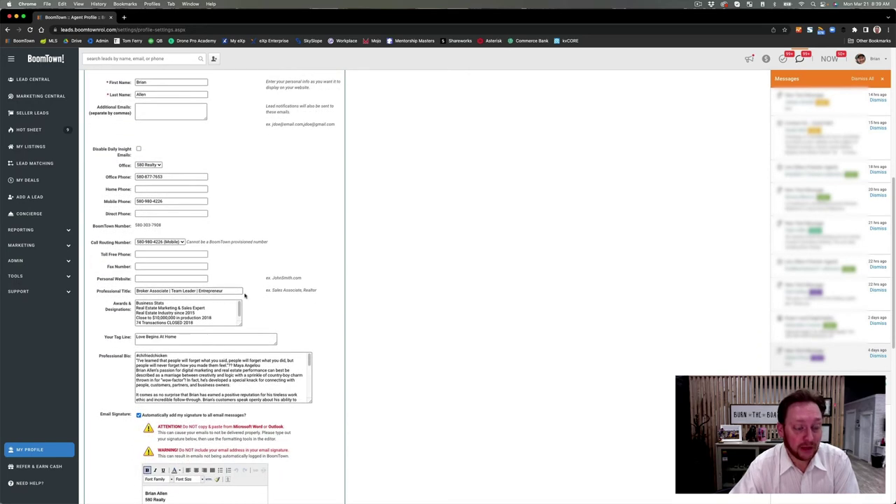
{"action": "triple_click", "coordinate": [233, 291]}
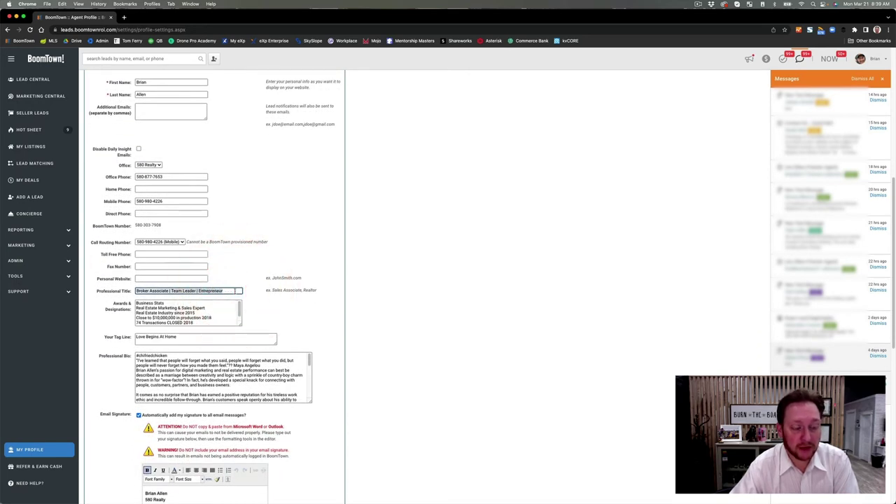
Look over the awards and designations and the tag line, and select the whole professional bio text.
{"action": "scroll", "coordinate": [271, 299], "scroll_direction": "down", "scroll_amount": 3}
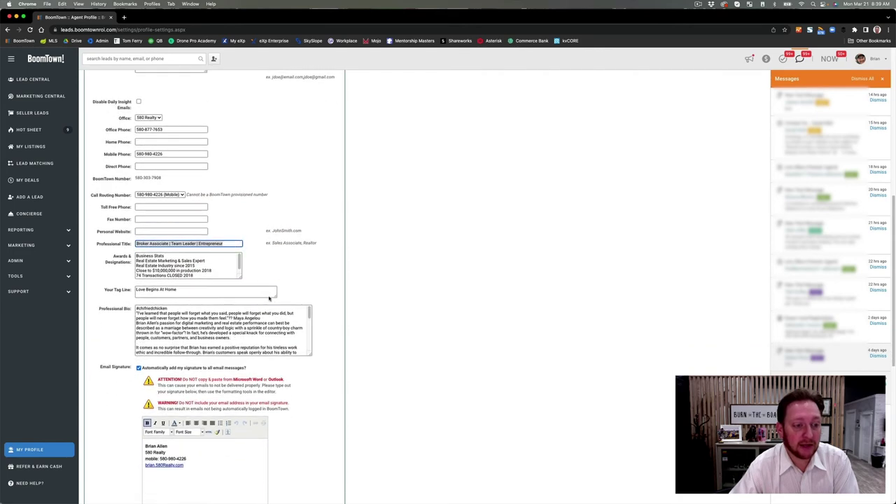
{"action": "scroll", "coordinate": [239, 266], "scroll_direction": "up", "scroll_amount": 2}
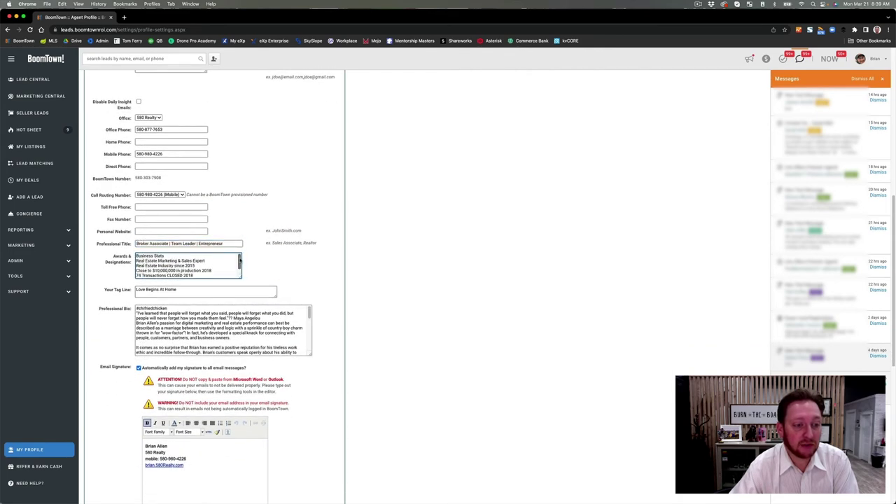
{"action": "left_click", "coordinate": [236, 255]}
{"action": "scroll", "coordinate": [231, 245], "scroll_direction": "down", "scroll_amount": 2}
{"action": "left_click", "coordinate": [224, 229]}
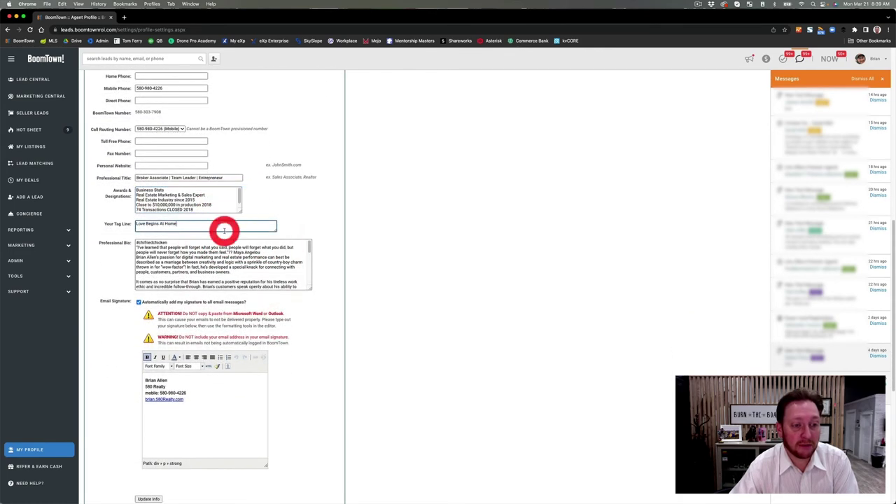
{"action": "left_click", "coordinate": [221, 251]}
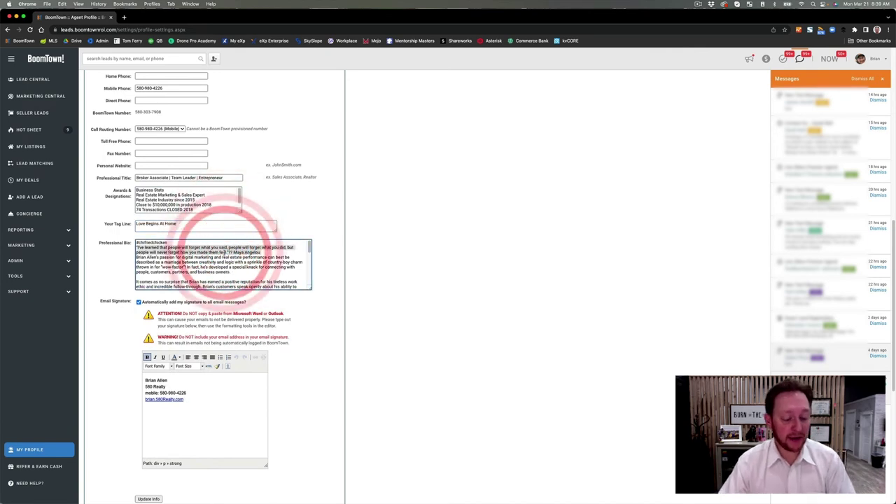
{"action": "key", "text": "super+a"}
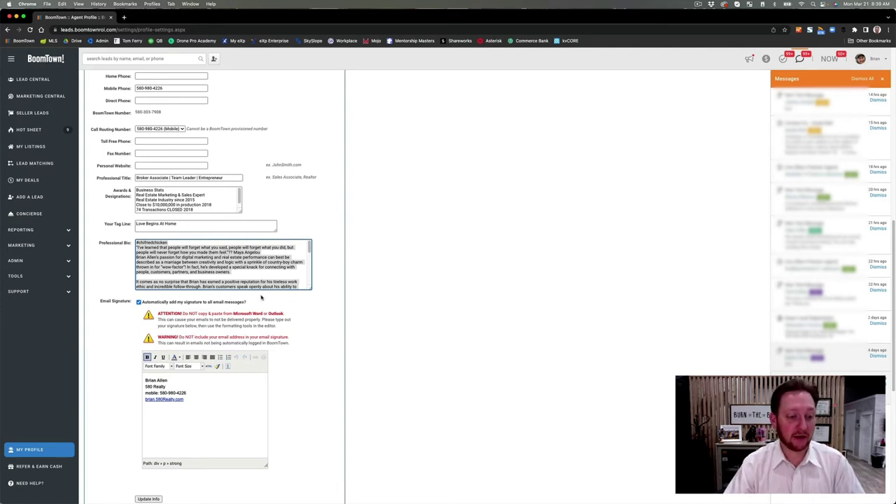
Highlight the complete text of the email signature for review.
{"action": "scroll", "coordinate": [262, 297], "scroll_direction": "down", "scroll_amount": 2}
{"action": "left_click", "coordinate": [242, 318]}
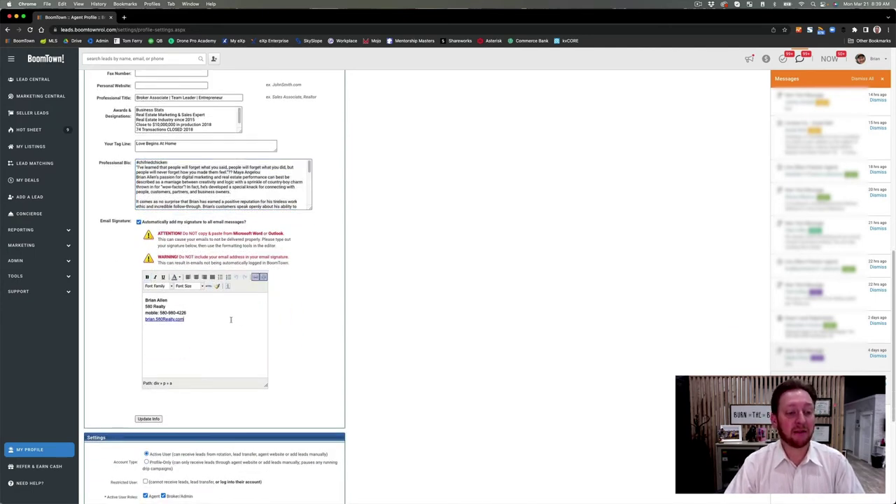
{"action": "mouse_move", "coordinate": [202, 320]}
{"action": "left_mouse_down"}
{"action": "mouse_move", "coordinate": [155, 318]}
{"action": "mouse_move", "coordinate": [143, 300]}
{"action": "left_mouse_up"}
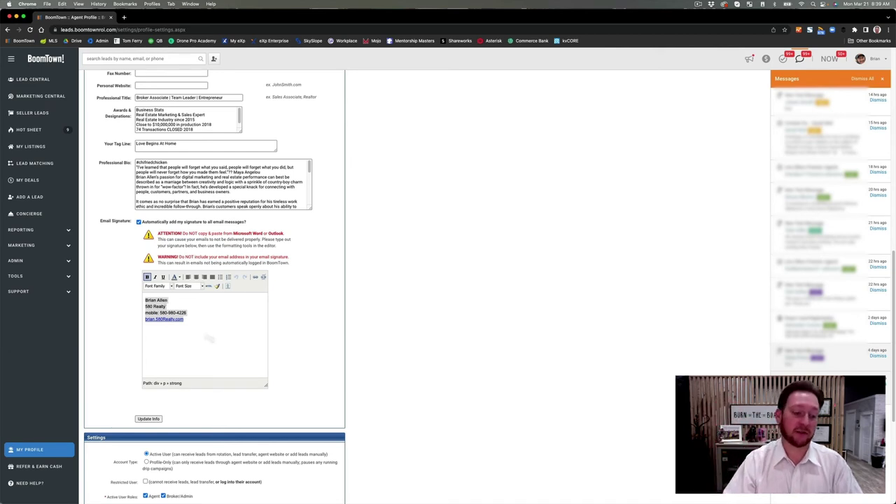
Examine the account type, user roles, permissions, and reporting and other options in the profile's Settings section.
{"action": "scroll", "coordinate": [338, 397], "scroll_direction": "down", "scroll_amount": 3}
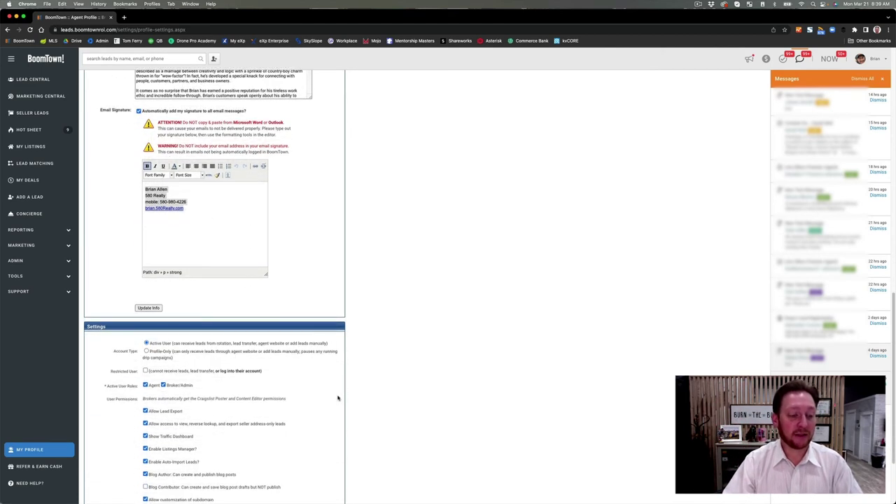
{"action": "scroll", "coordinate": [333, 397], "scroll_direction": "down", "scroll_amount": 1}
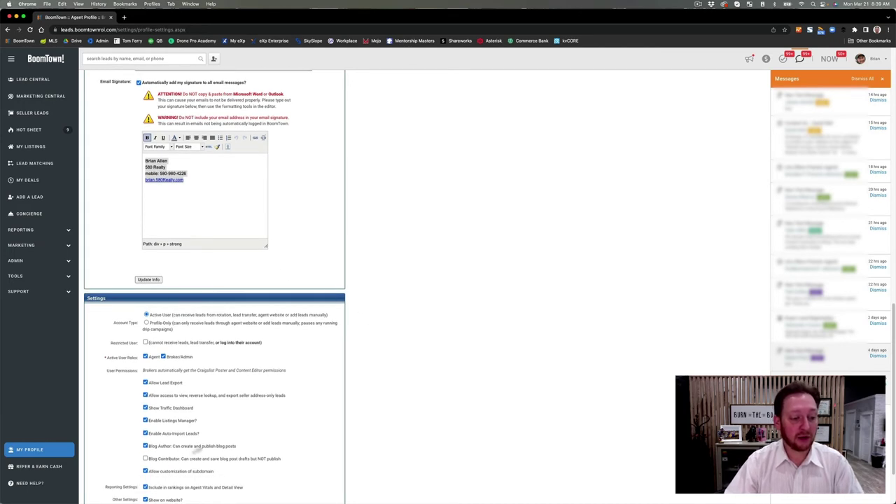
{"action": "scroll", "coordinate": [258, 419], "scroll_direction": "down", "scroll_amount": 1}
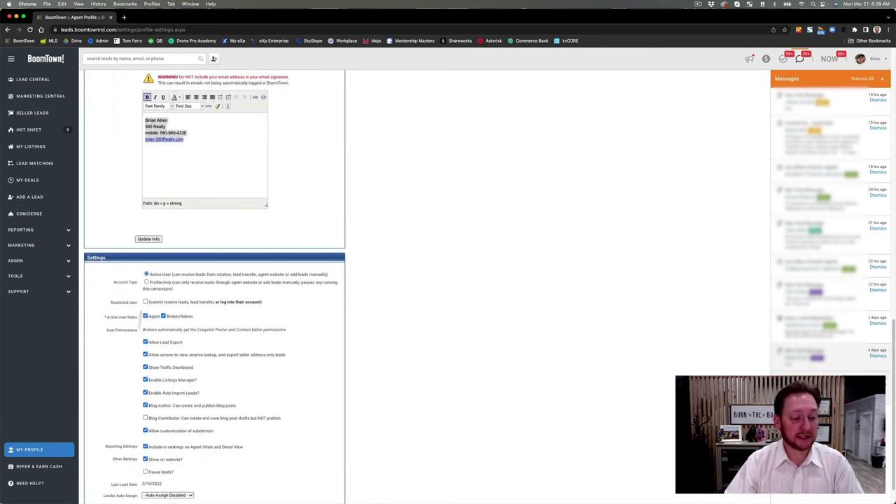
{"action": "scroll", "coordinate": [159, 459], "scroll_direction": "down", "scroll_amount": 1}
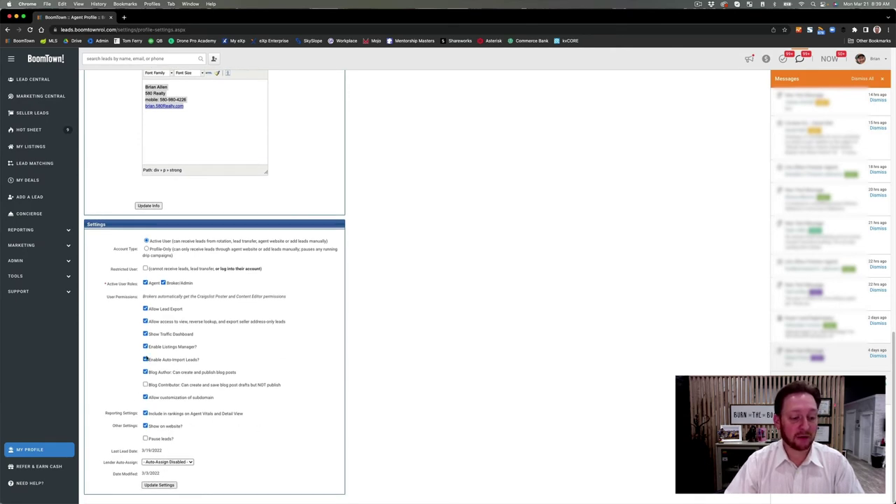
Save the agent profile's settings and open BoomTown's Training portal from the support resources.
{"action": "left_click", "coordinate": [159, 485]}
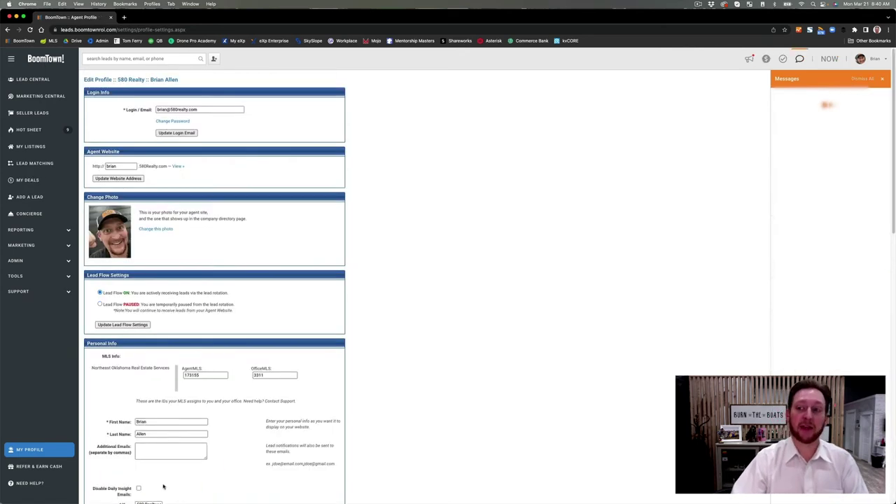
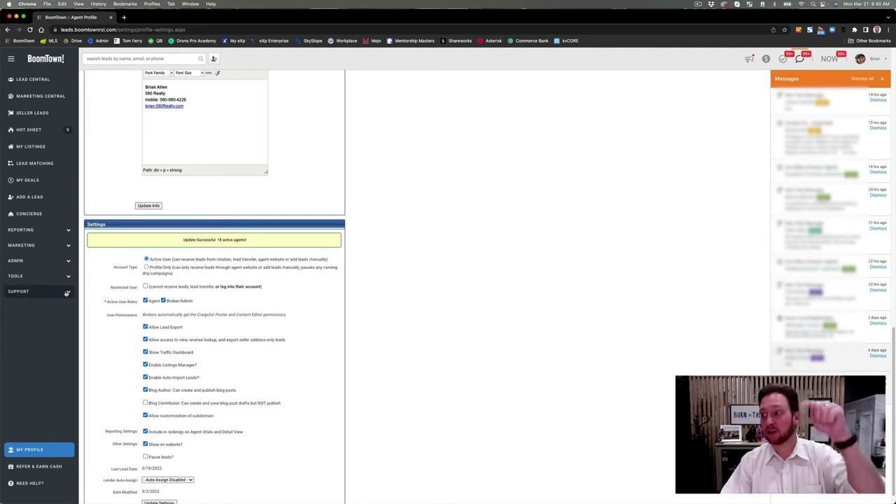
{"action": "left_click", "coordinate": [64, 293]}
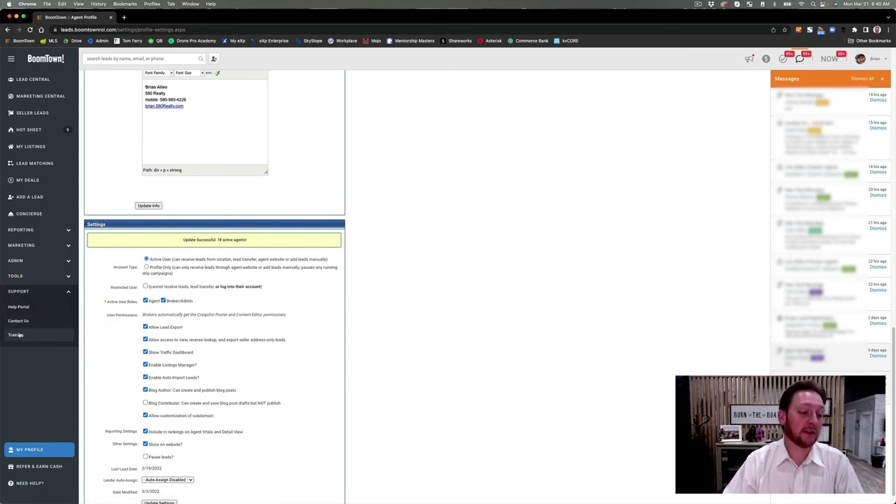
{"action": "left_click", "coordinate": [18, 334]}
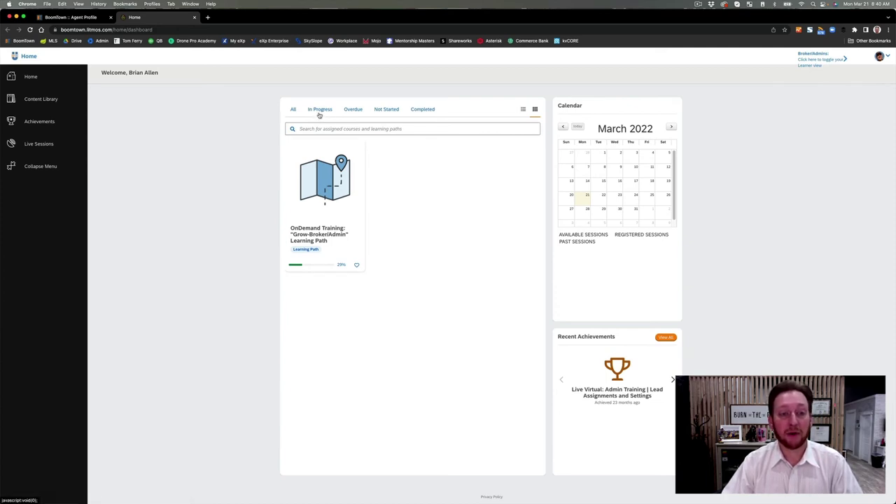
Show the completed training courses and open the Fundamentals: Lead Experience module of the Lead Experience (Day 1) course.
{"action": "left_click", "coordinate": [422, 111]}
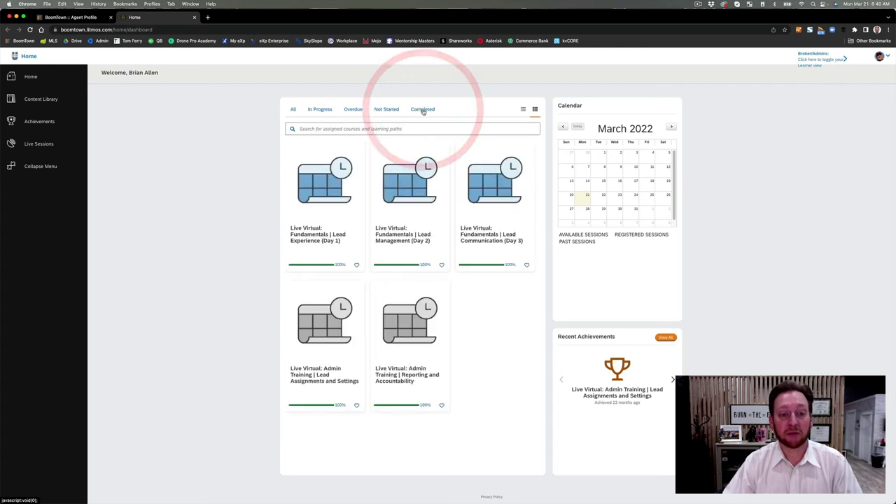
{"action": "left_click", "coordinate": [321, 201]}
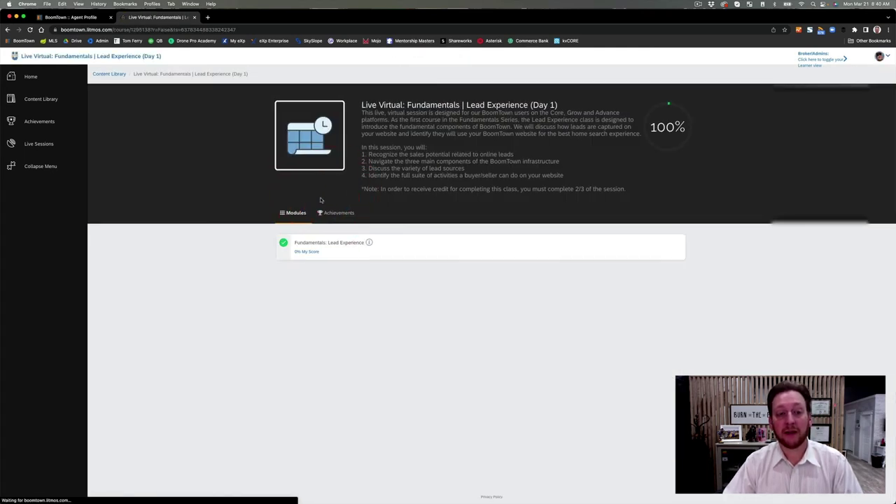
{"action": "left_click", "coordinate": [333, 244]}
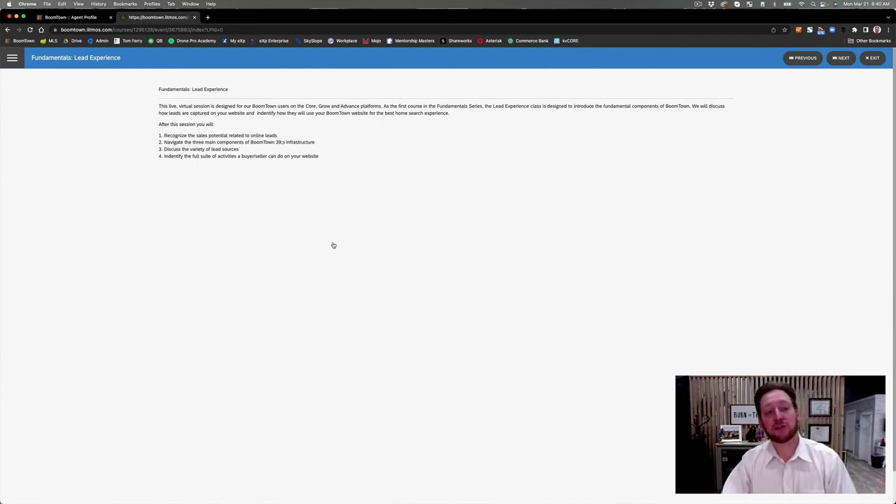
Return from the Lead Experience module to the training dashboard and show the completed courses again.
{"action": "left_click", "coordinate": [7, 30]}
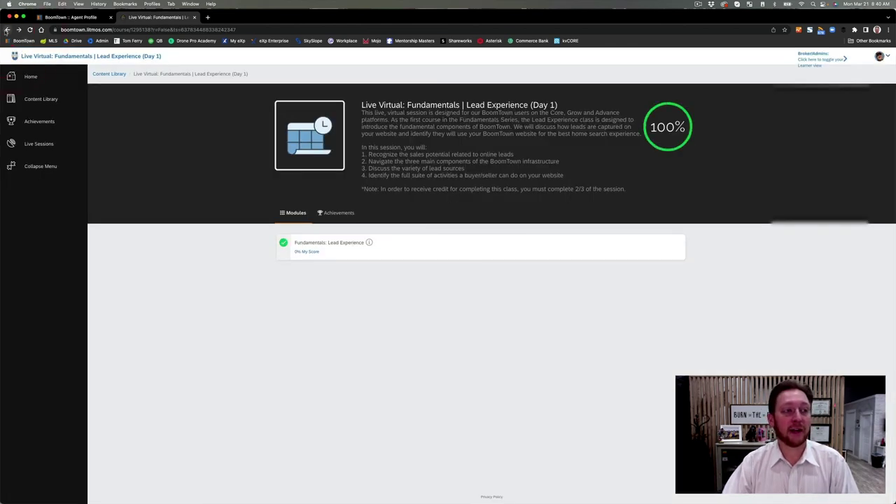
{"action": "left_click", "coordinate": [7, 29]}
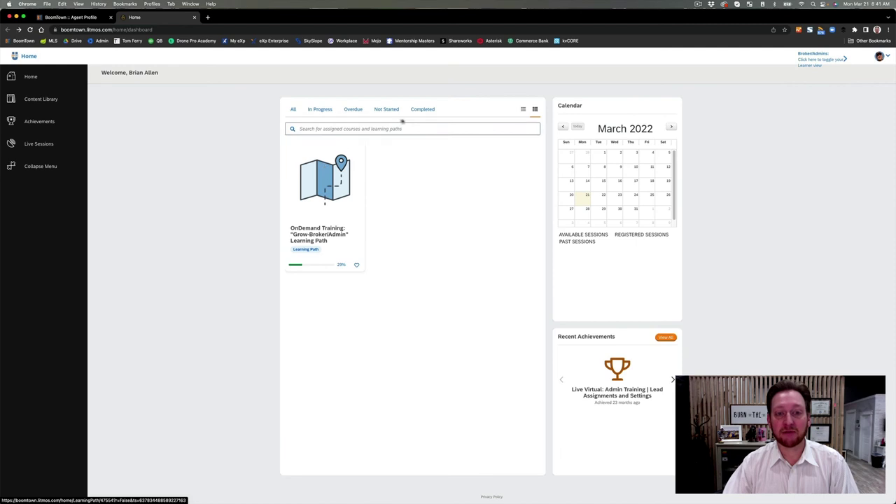
{"action": "left_click", "coordinate": [422, 112]}
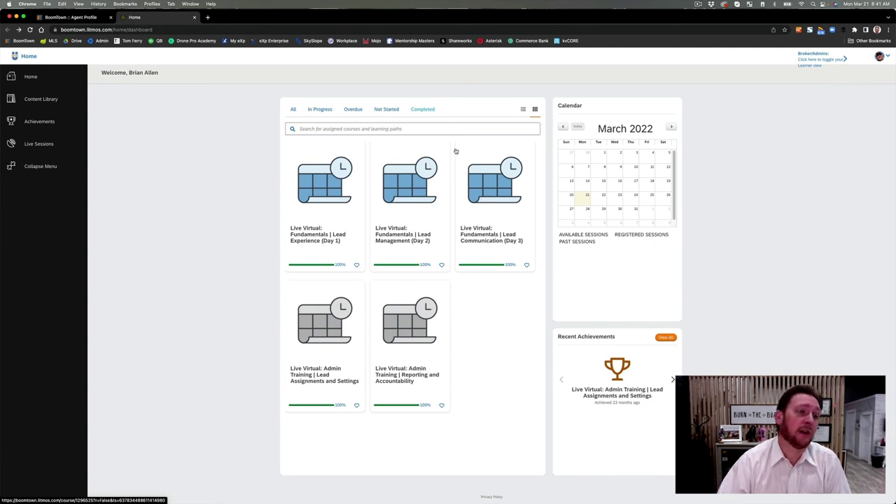
Switch back from the training portal to BoomTown and open Lead Central.
{"action": "left_click", "coordinate": [74, 17]}
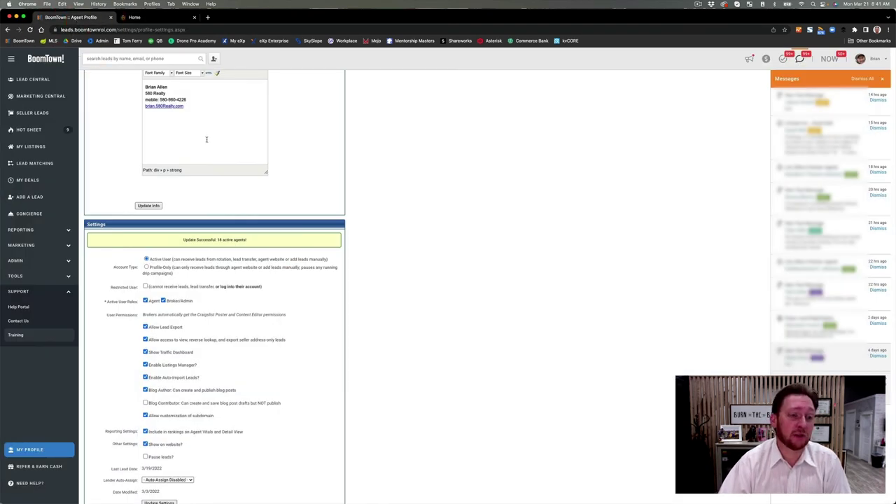
{"action": "left_click", "coordinate": [45, 82]}
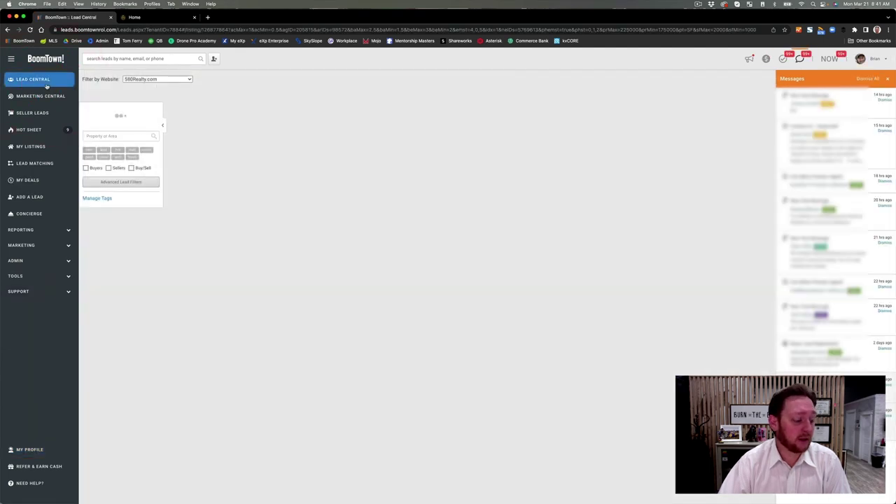